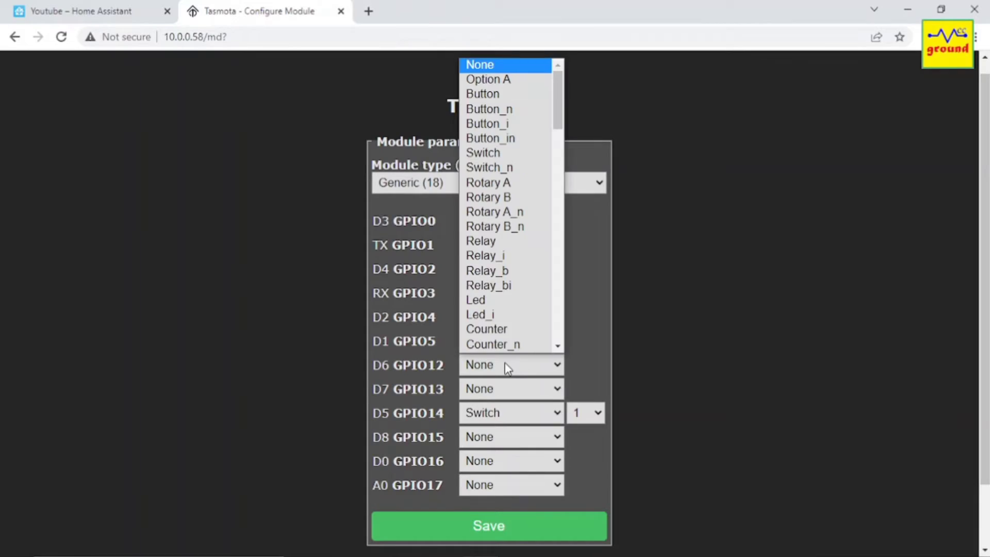
Assign Relay_i to GPIO12 and save the module configuration
click(508, 256)
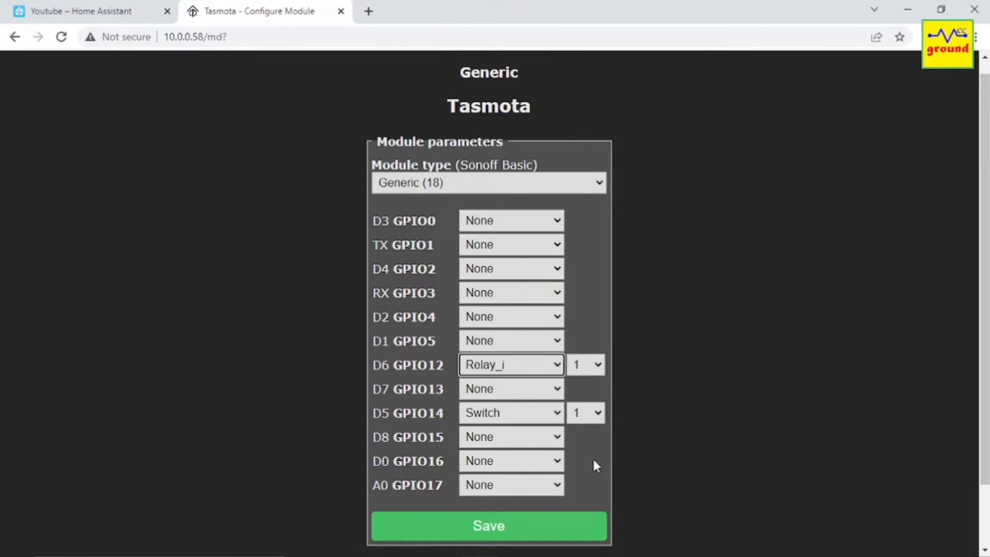
click(524, 533)
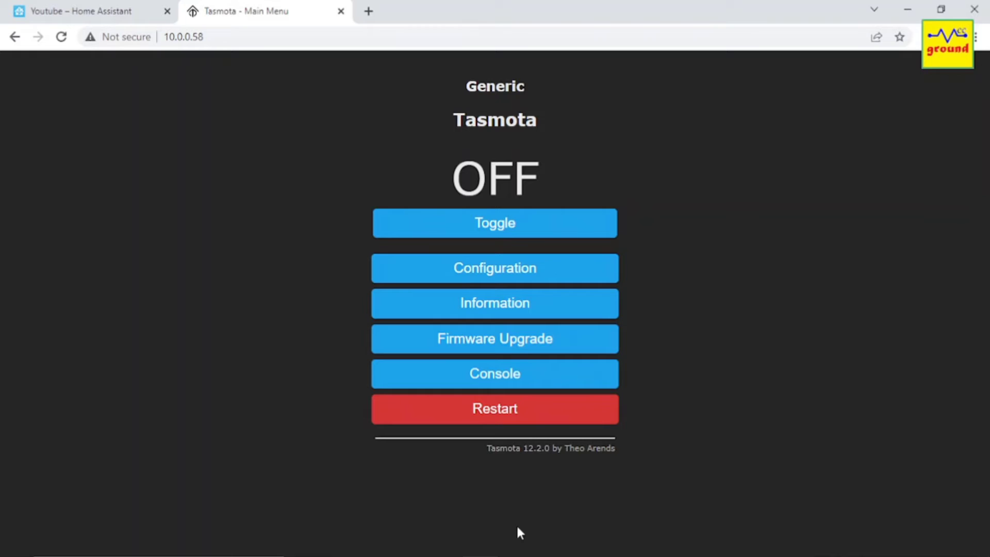
click(479, 372)
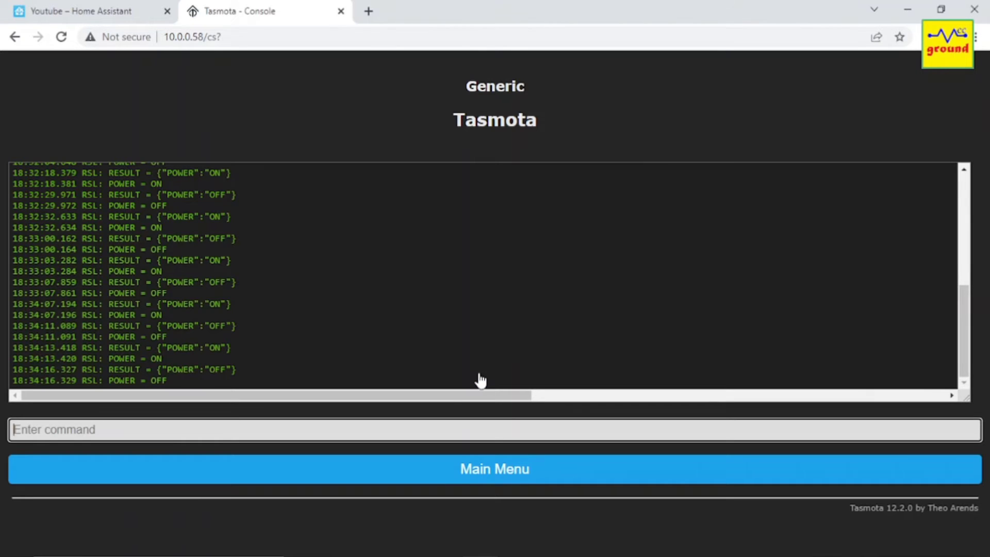
Send 'so114 1' and 'switchmode1 15' in the console to enable SetOption114 and SwitchMode1 15
text(so)
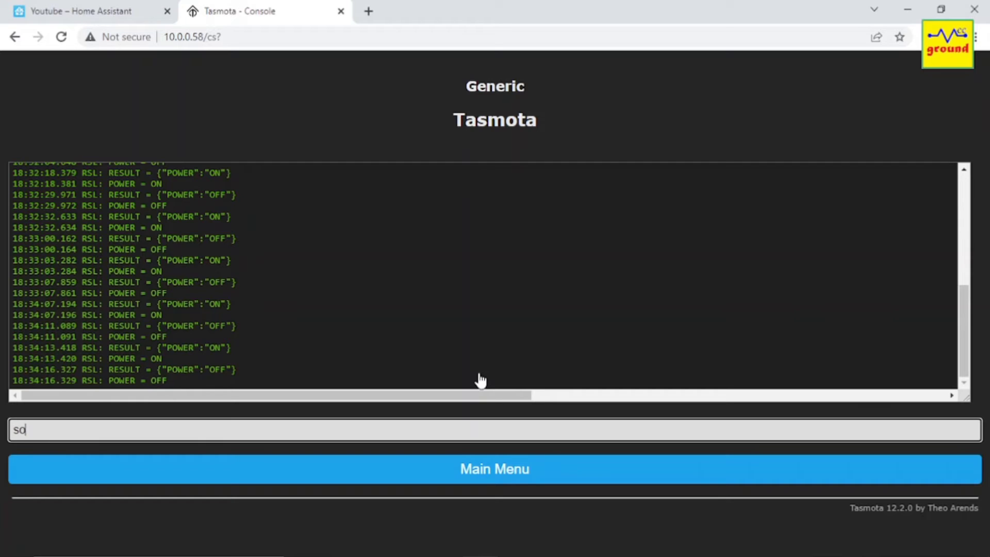
text(114 1)
key(Return)
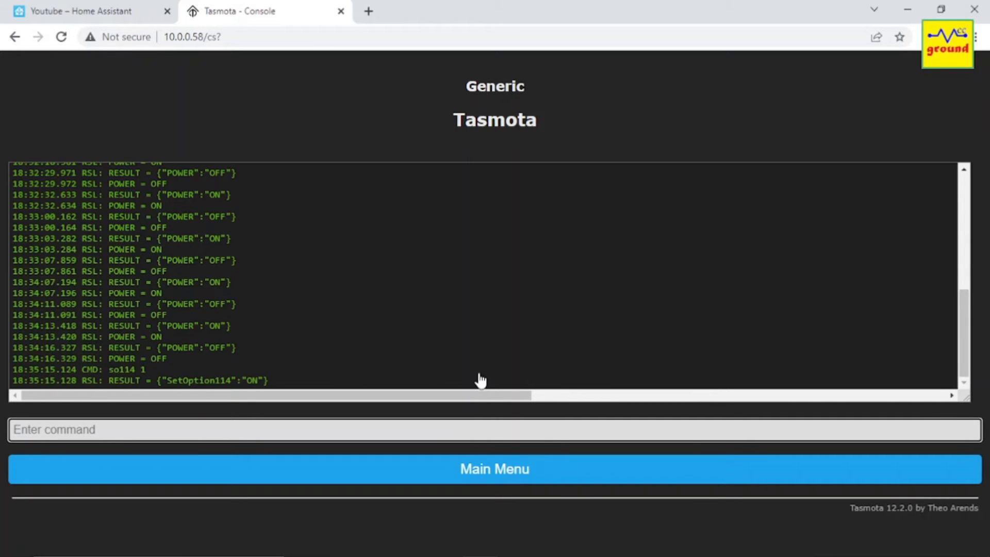
text(s)
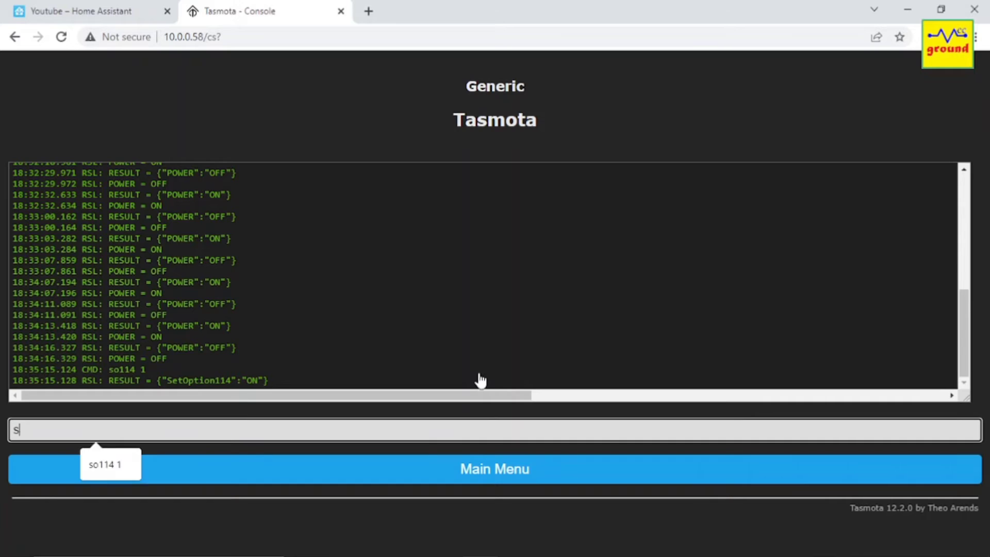
text(witchmode1 15)
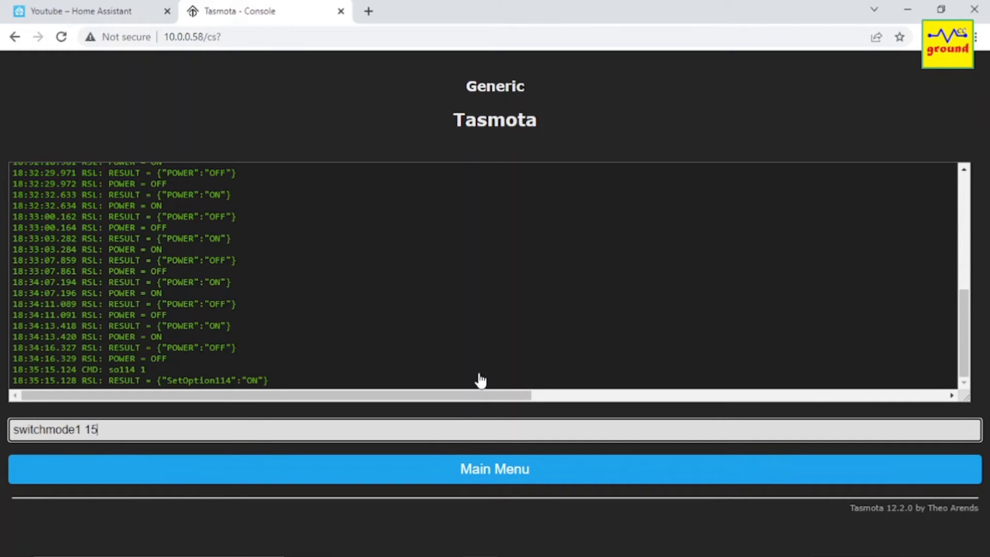
key(Return)
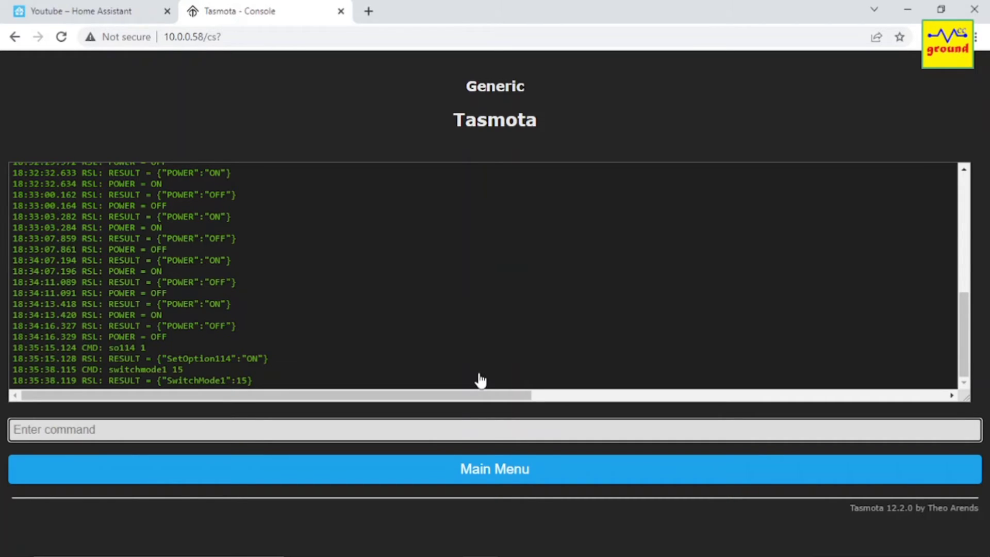
click(497, 470)
In Configure Other, set Device Name 'PIR Sensor' and Friendly Name 1 'Relay1', then save
click(496, 268)
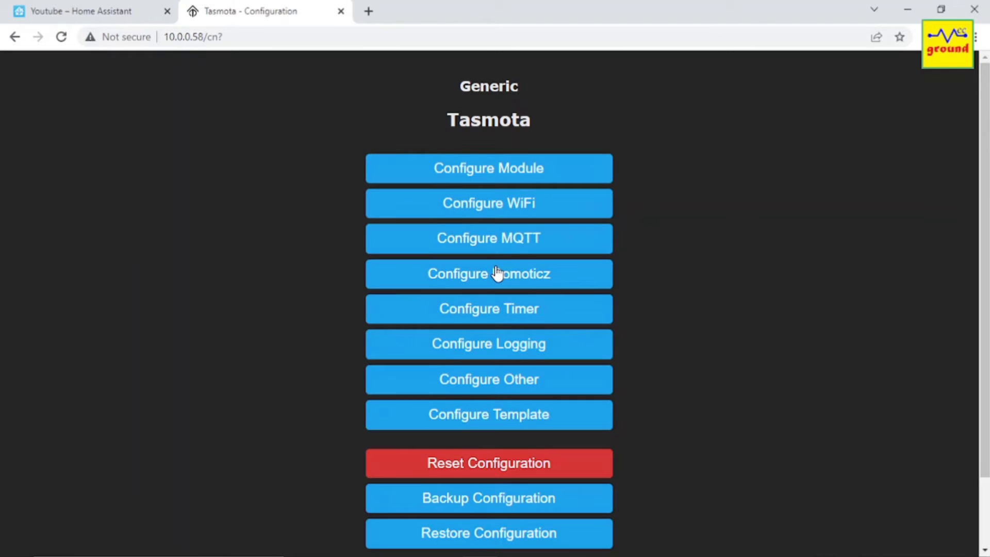
click(473, 381)
double_click(437, 383)
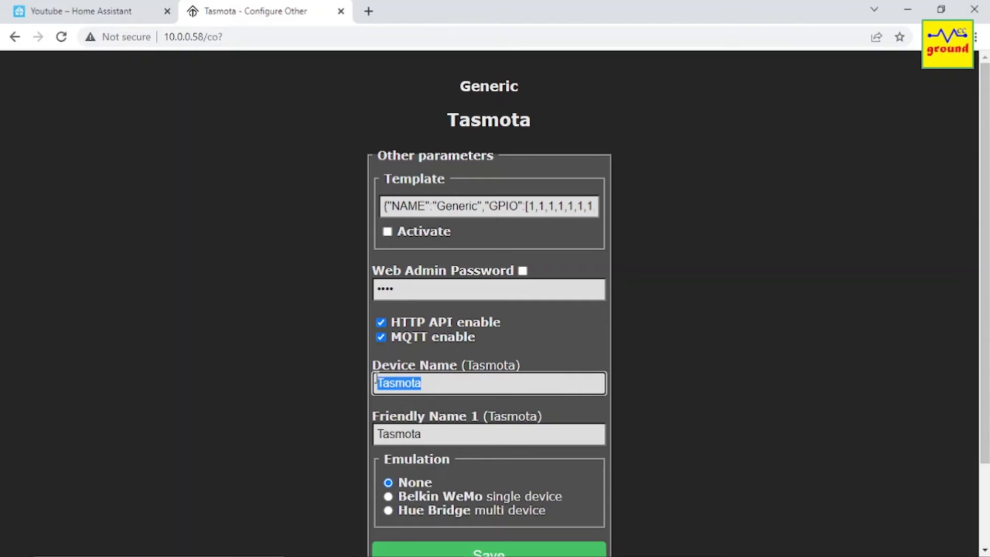
text(PIR Sensor)
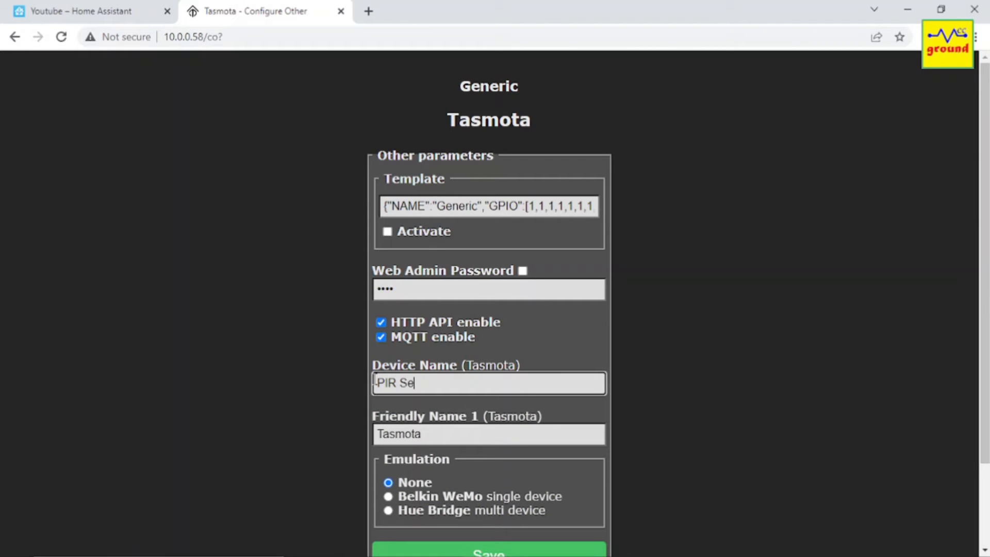
double_click(440, 434)
text(Relay1)
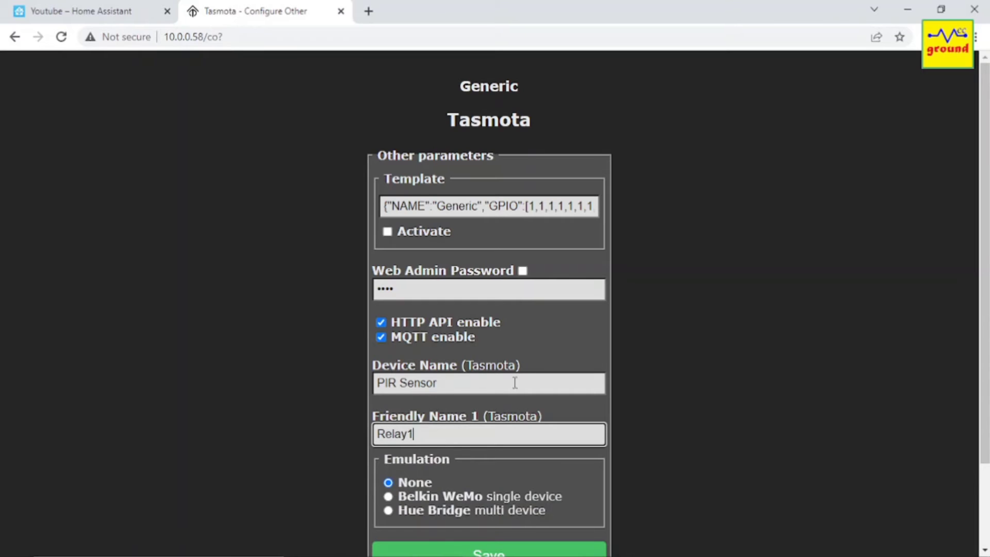
scroll(510, 382, down, 2)
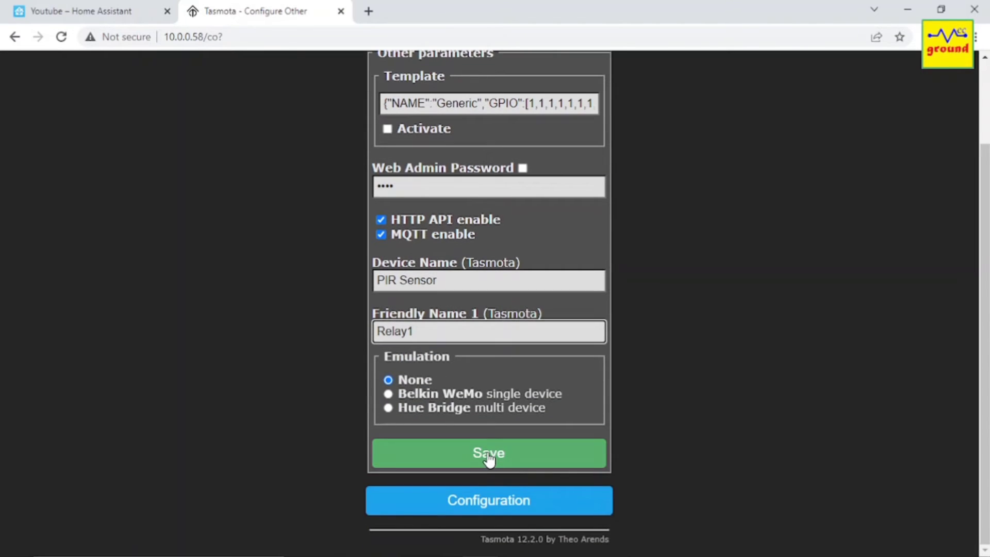
click(490, 456)
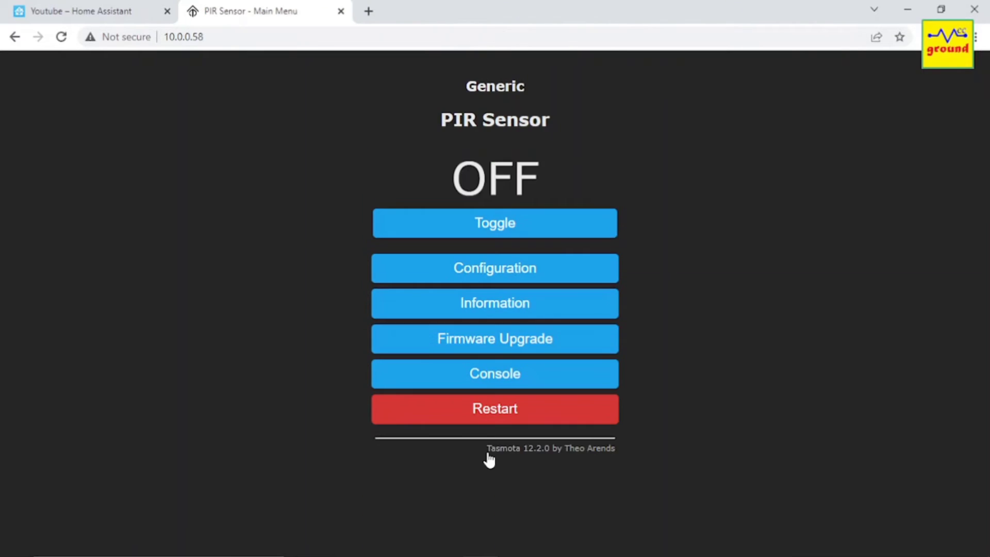
click(469, 274)
Enter MQTT host 10.0.0.150 and replace the broker user name and password
click(494, 244)
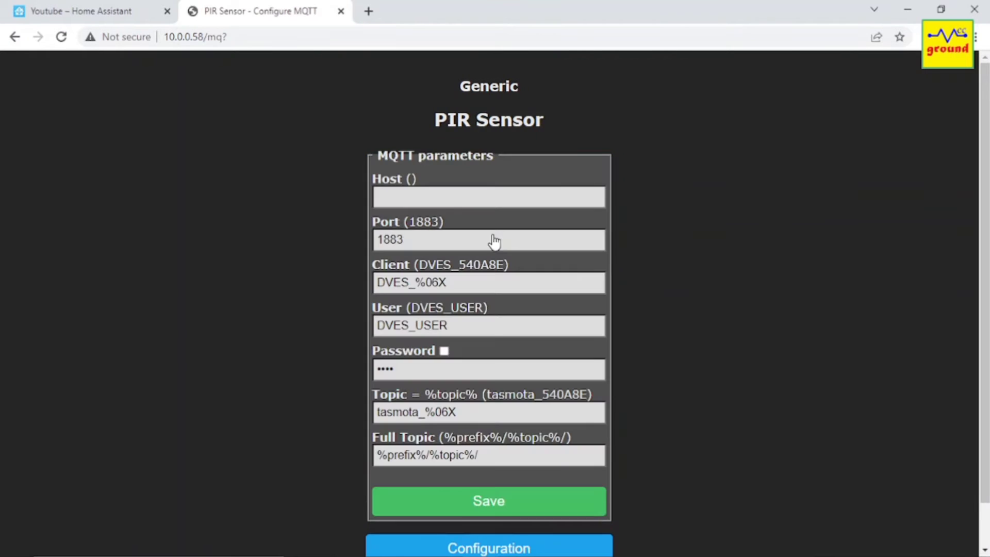
click(405, 195)
text(10.0)
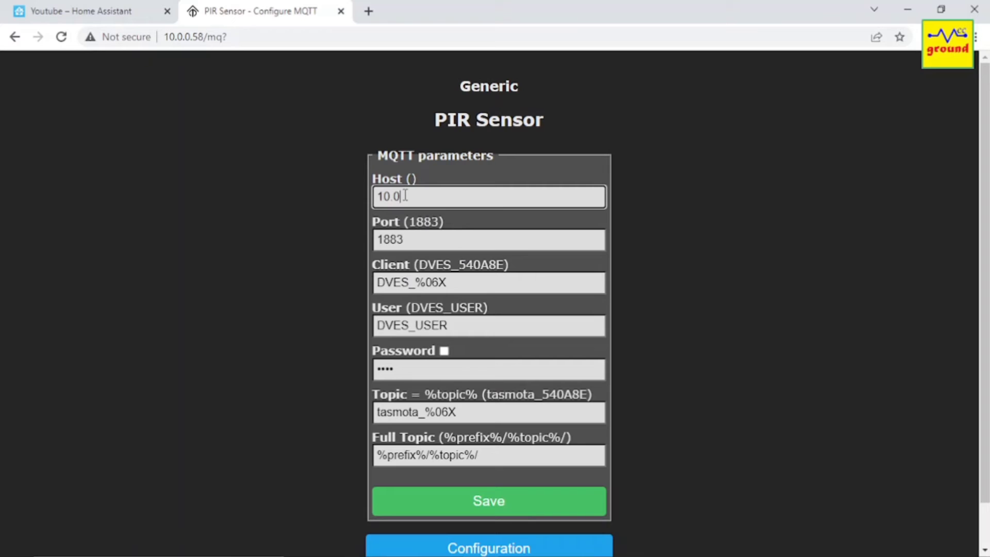
text(.0.150)
click(455, 325)
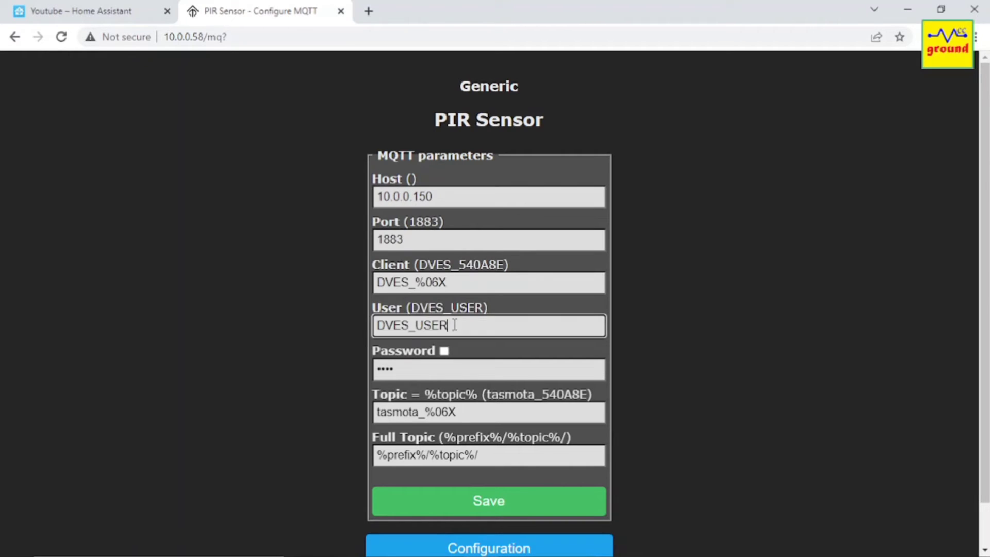
drag(454, 325, 361, 322)
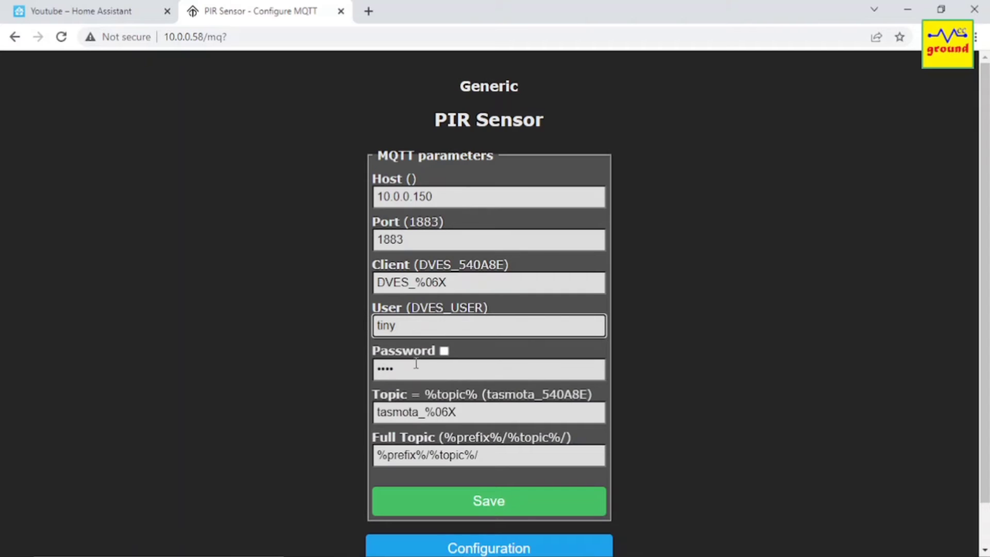
drag(416, 363, 370, 373)
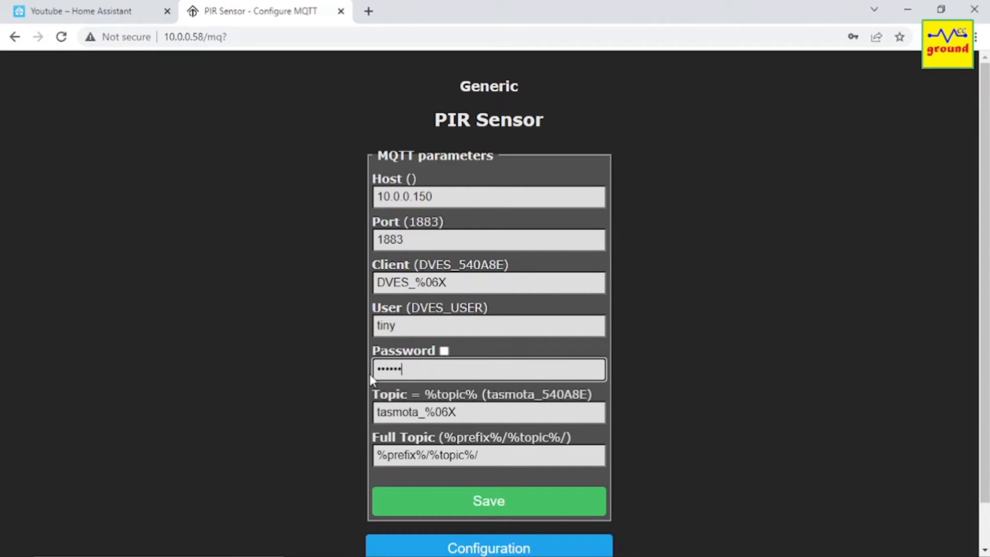
Change the MQTT topic to 'PIR Sensor' and save the MQTT settings
click(473, 411)
drag(473, 411, 343, 412)
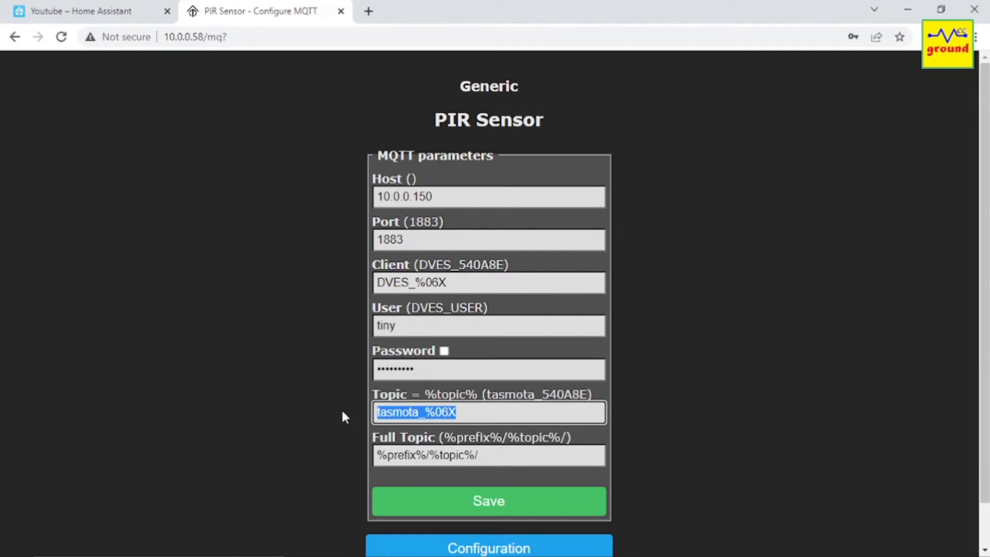
text(PIR Sensor)
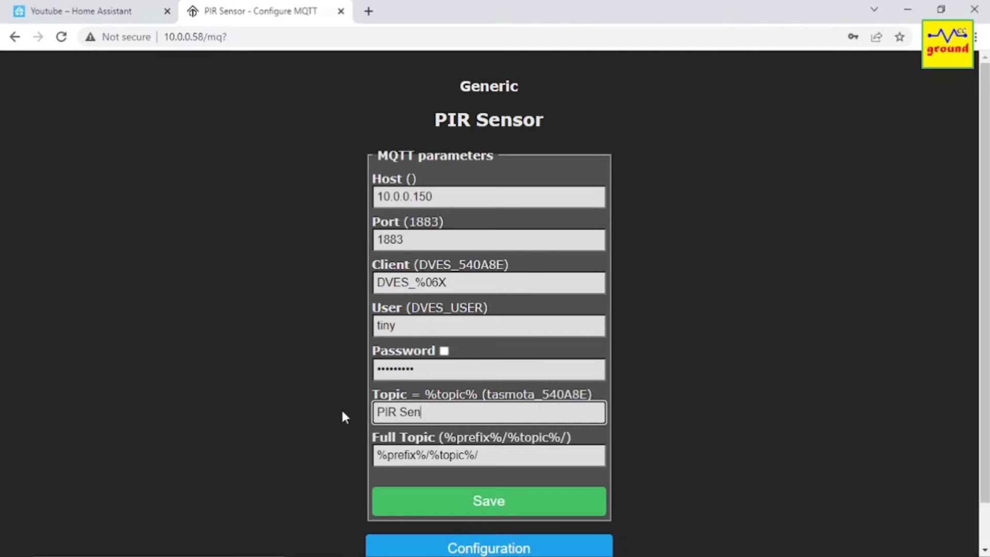
click(493, 509)
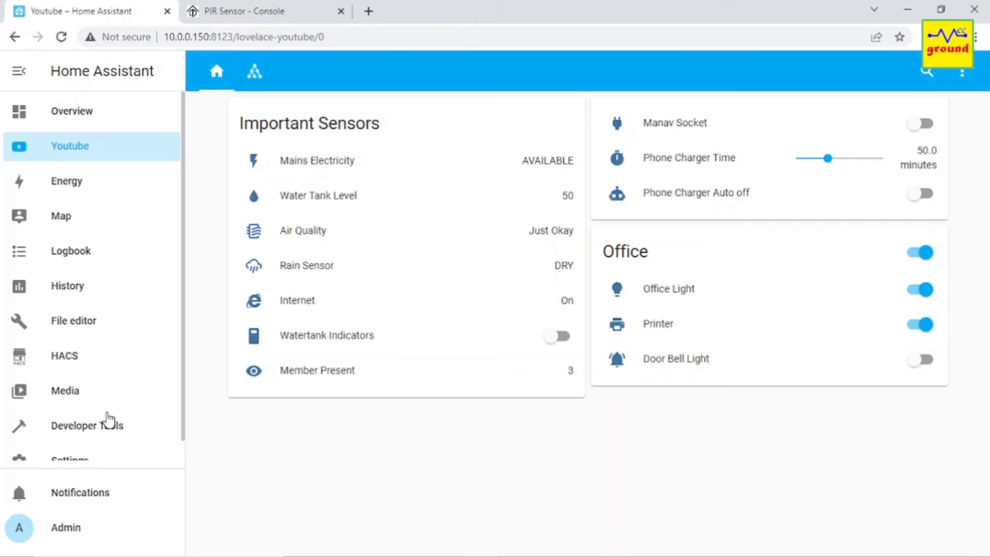
Navigate Settings > Devices & Services > Tasmota devices to the PIR Sensor and its Switch1 sensor
scroll(108, 420, down, 1)
click(78, 439)
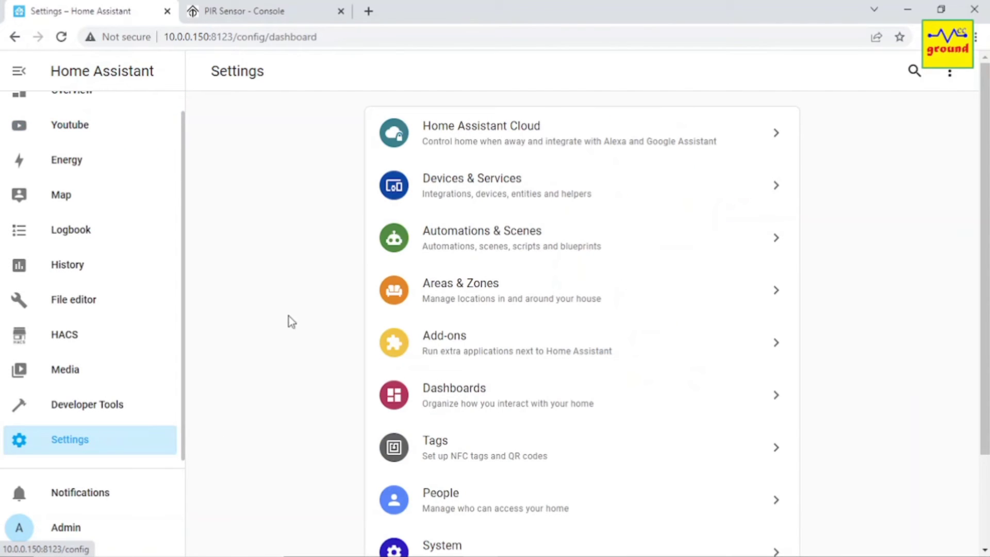
click(464, 194)
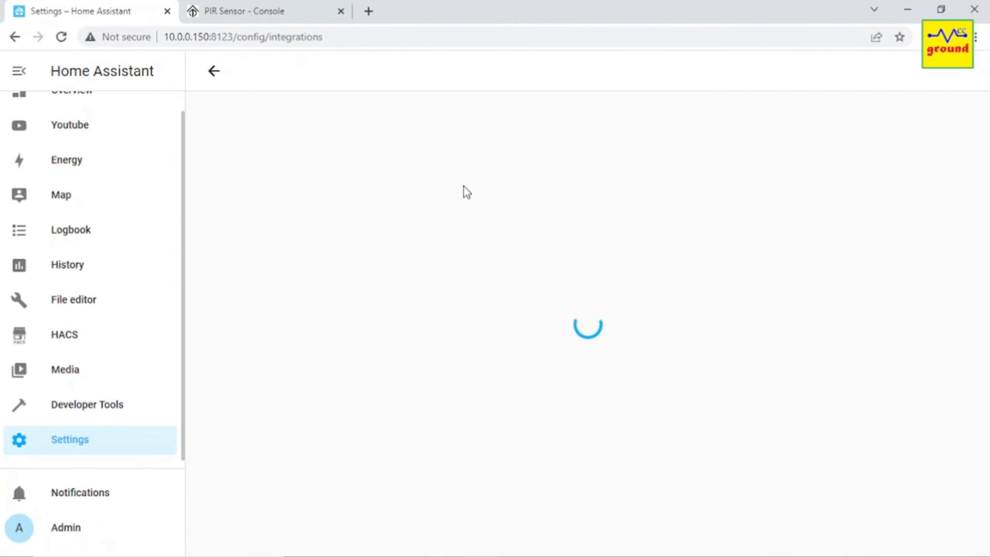
scroll(348, 315, down, 6)
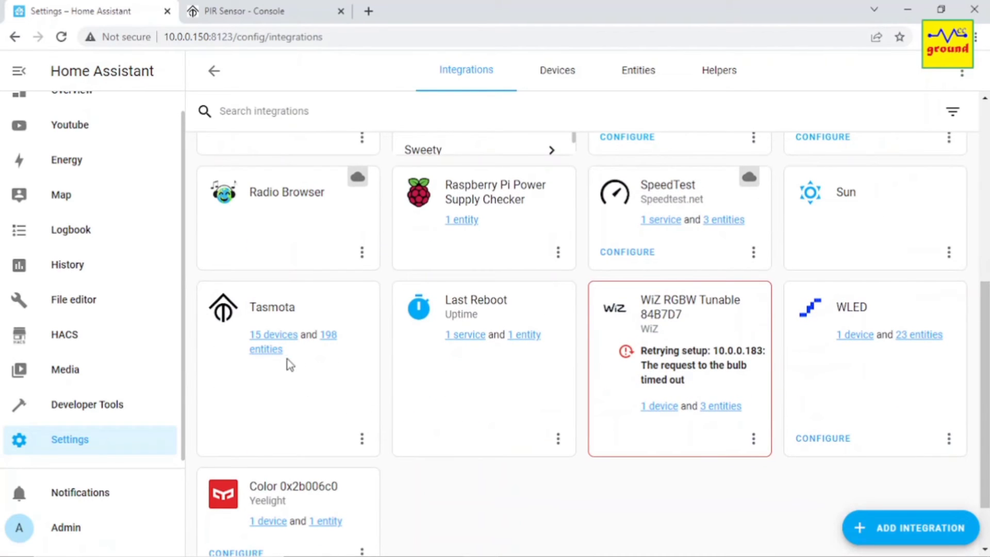
click(266, 336)
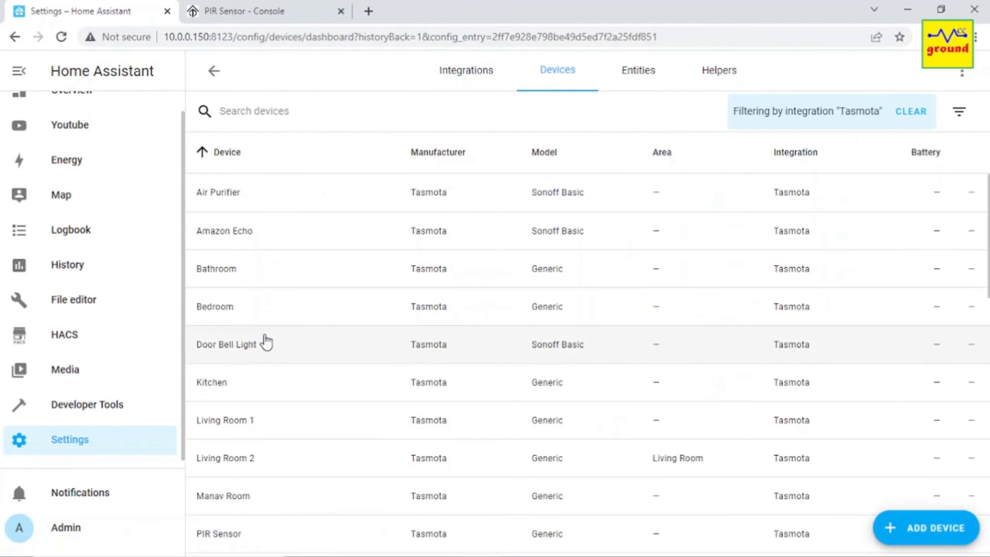
scroll(266, 342, down, 4)
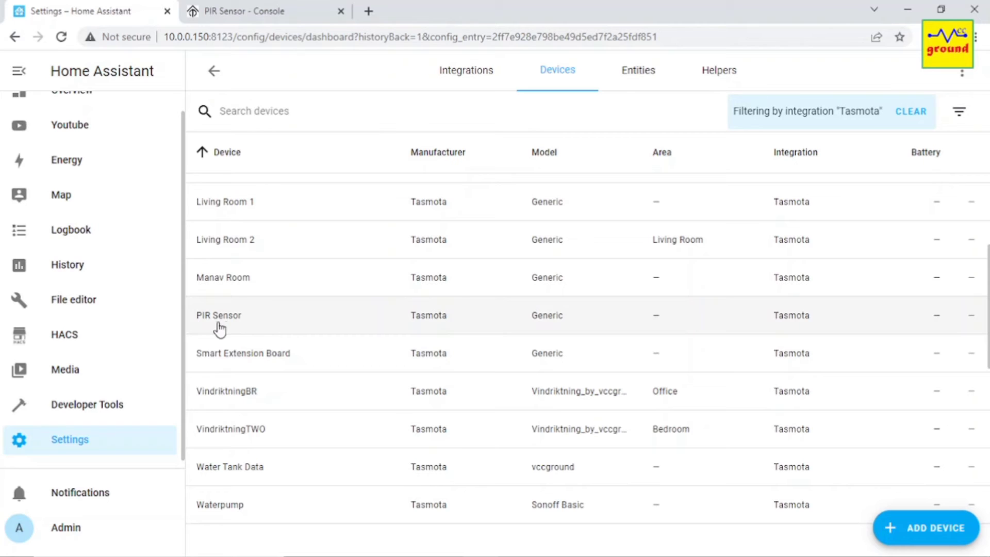
click(216, 320)
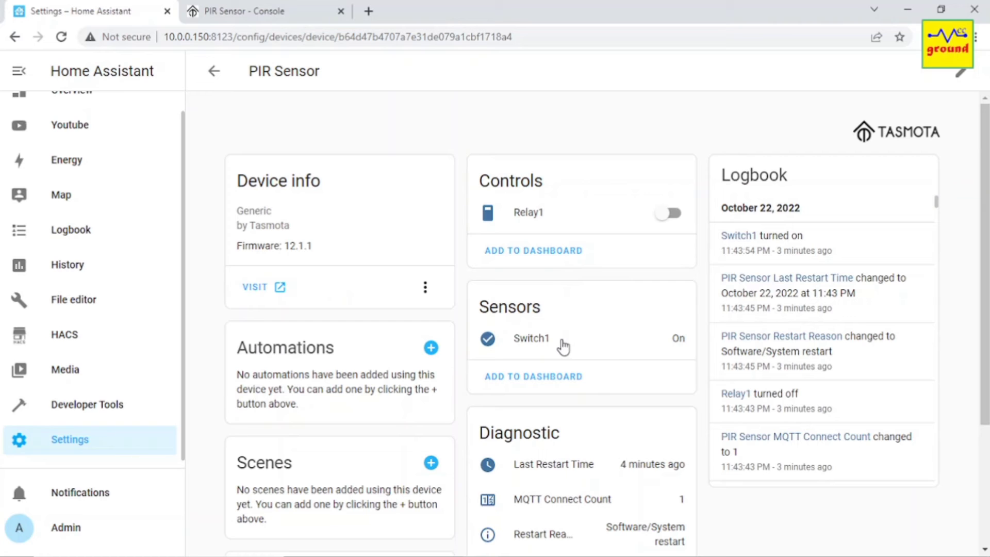
click(536, 339)
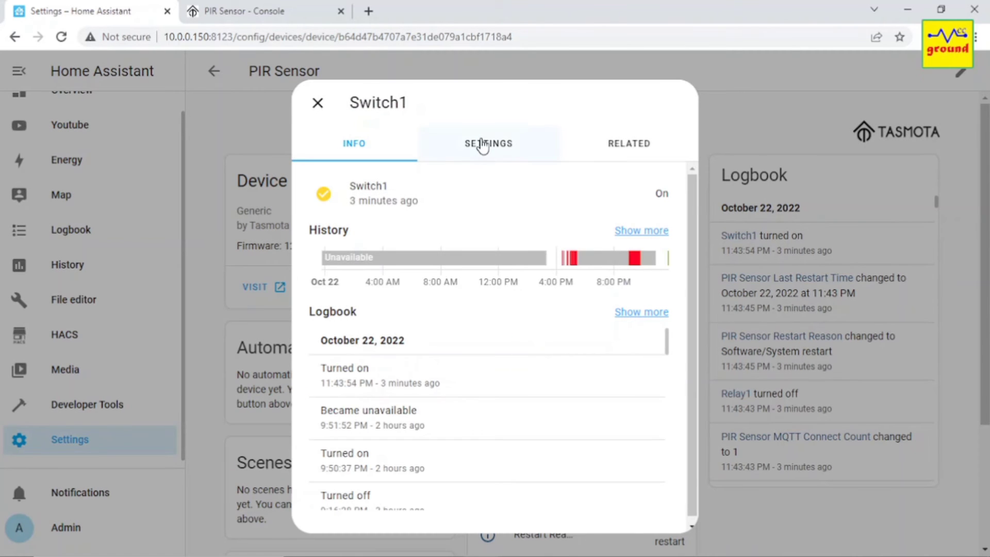
Rename Switch1 to 'Office Motion', set Show as to Motion, and update
click(483, 145)
click(361, 205)
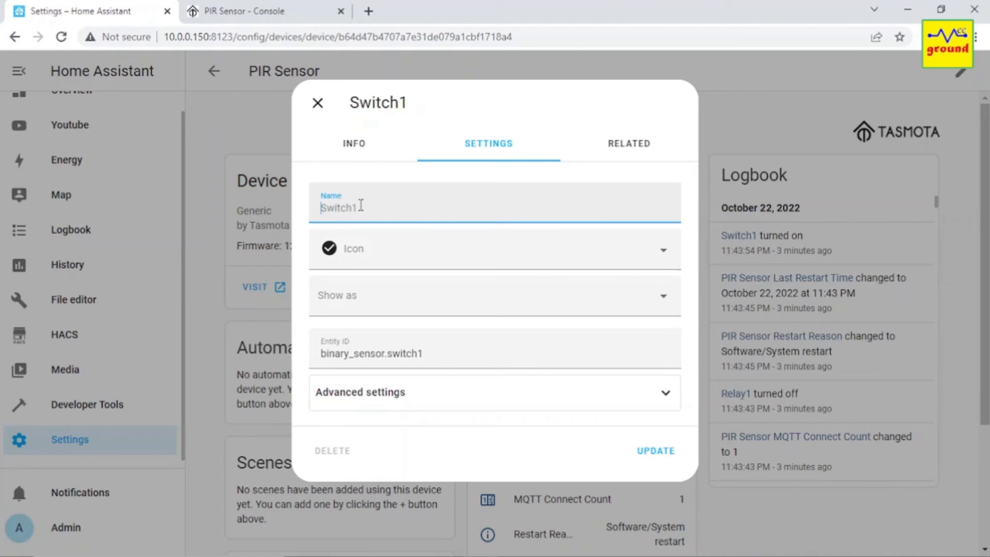
text(Office Motion)
click(370, 300)
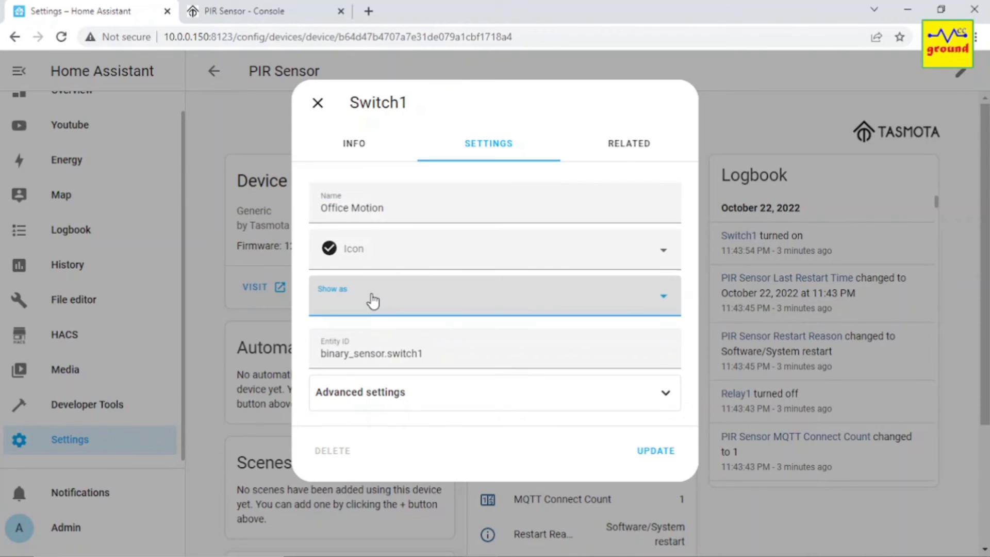
scroll(356, 453, down, 6)
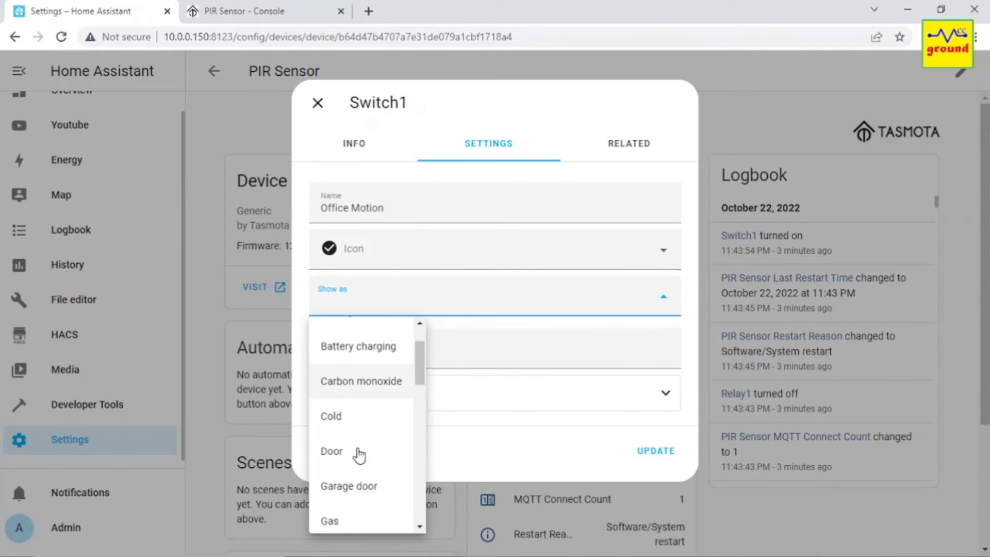
click(336, 469)
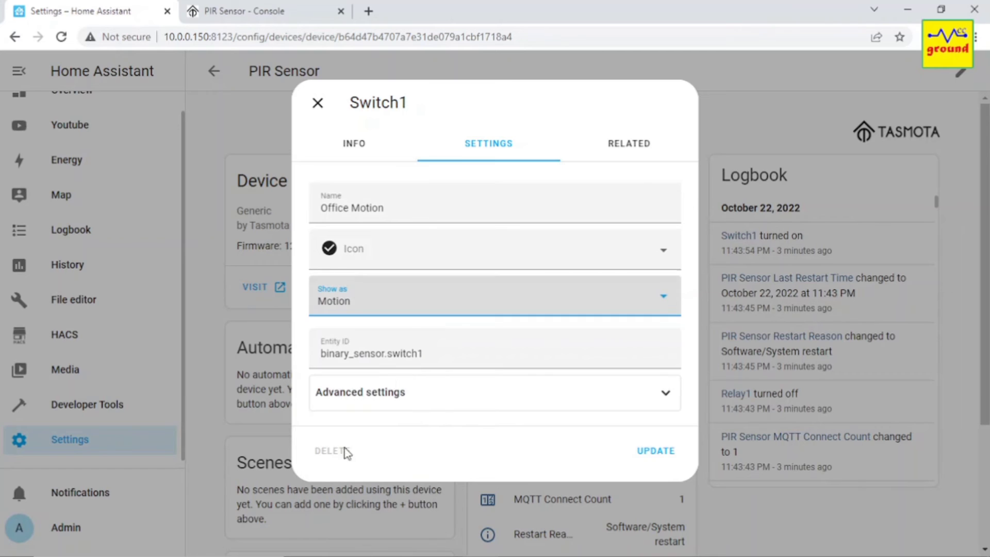
click(660, 455)
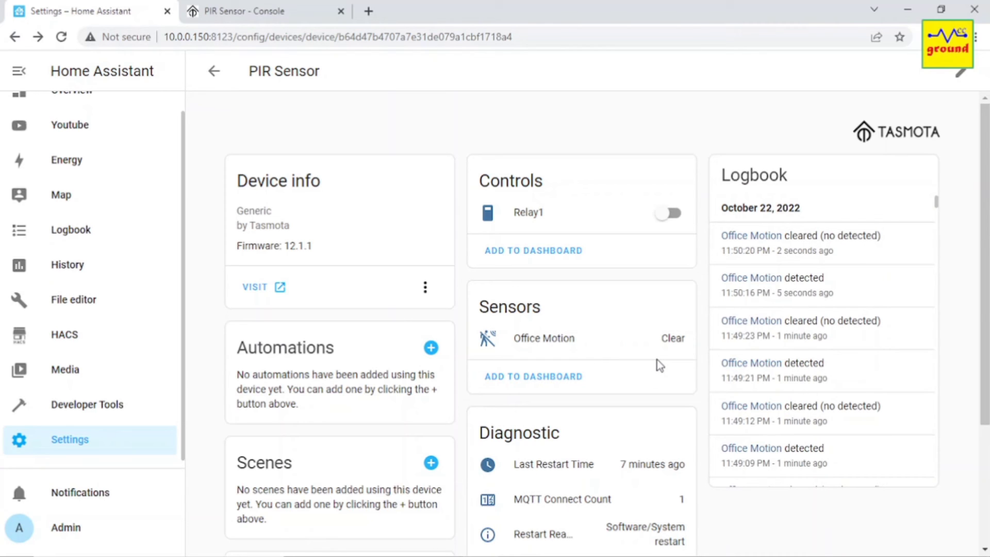
Add the suggested PIR Sensor card with Office Motion to the Youtube dashboard and view it
click(555, 379)
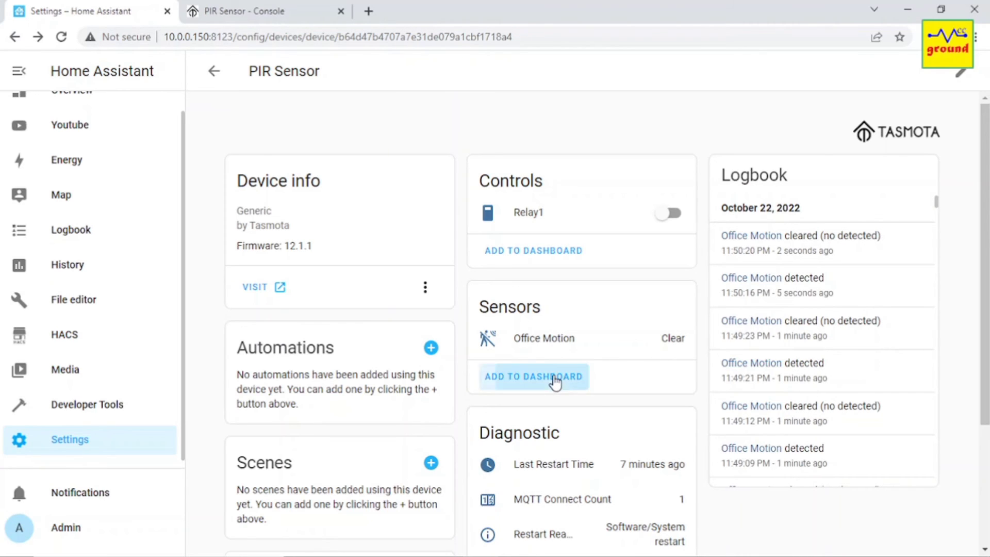
click(598, 404)
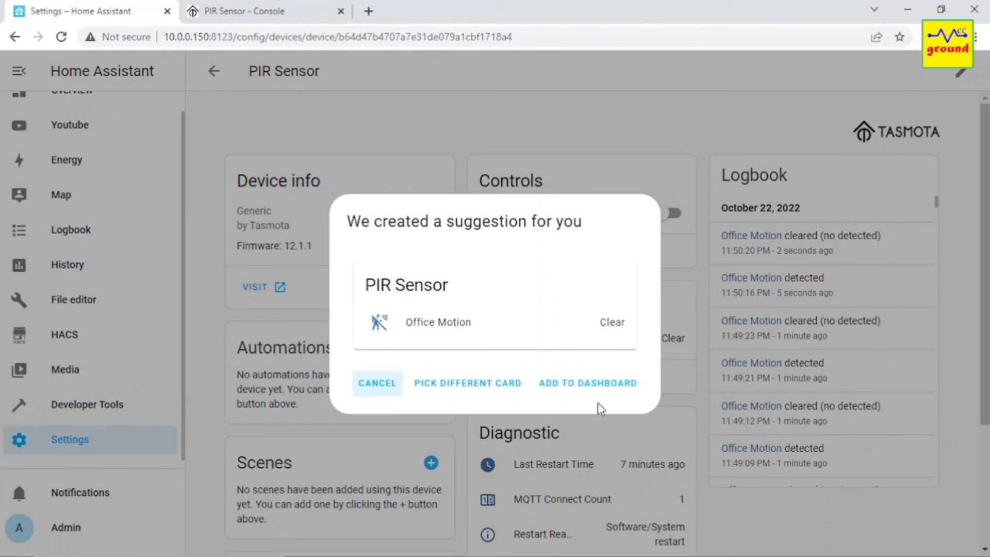
click(596, 390)
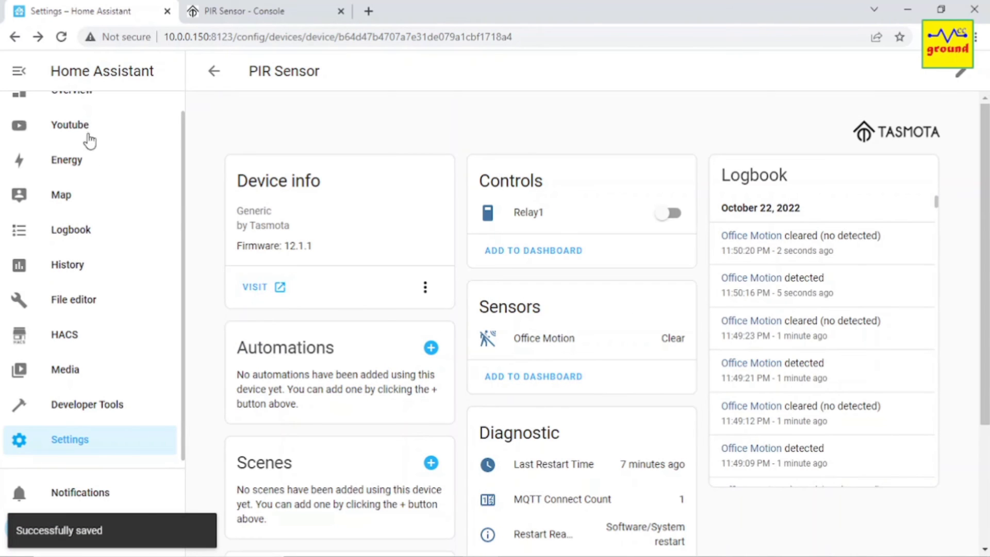
click(75, 130)
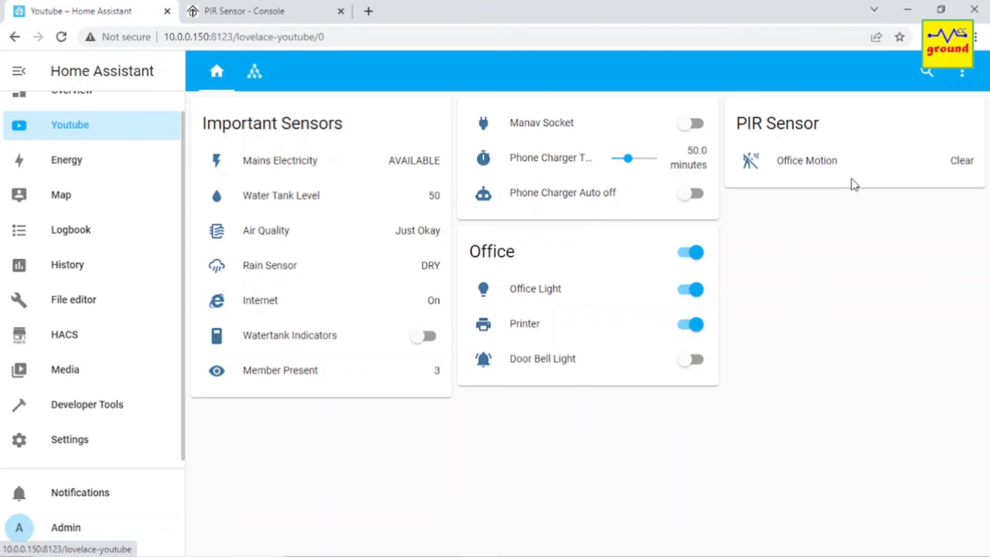